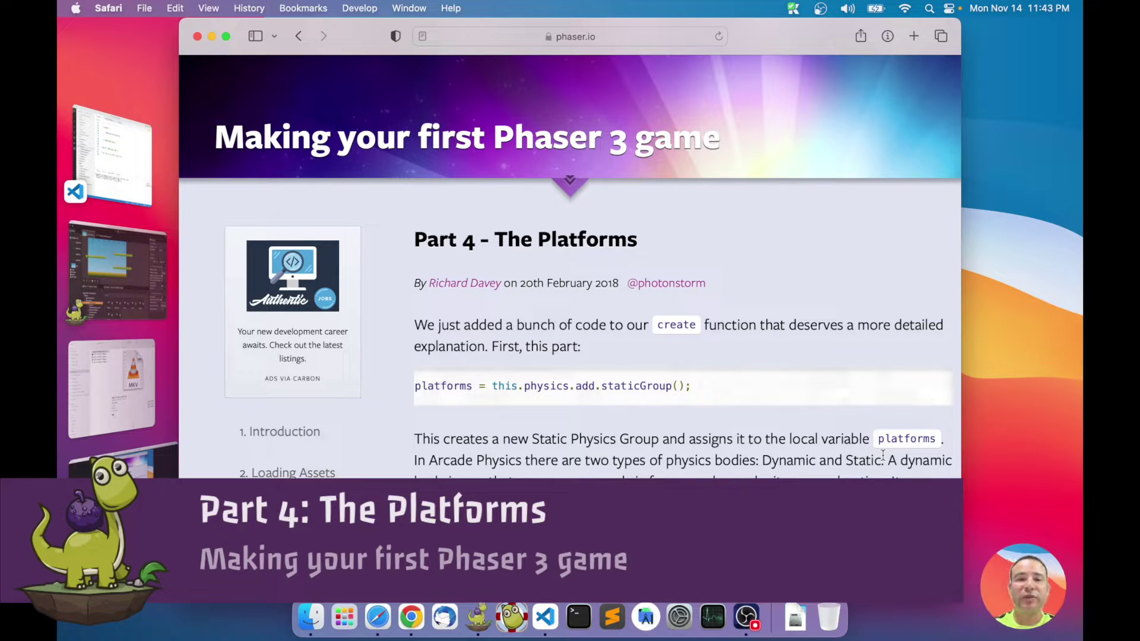
- Bring Phaser Editor 2D forward and inspect the upper-right platform in Level.scene
scroll(882, 455, up, 3)
scroll(883, 455, down, 4)
scroll(883, 454, up, 2)
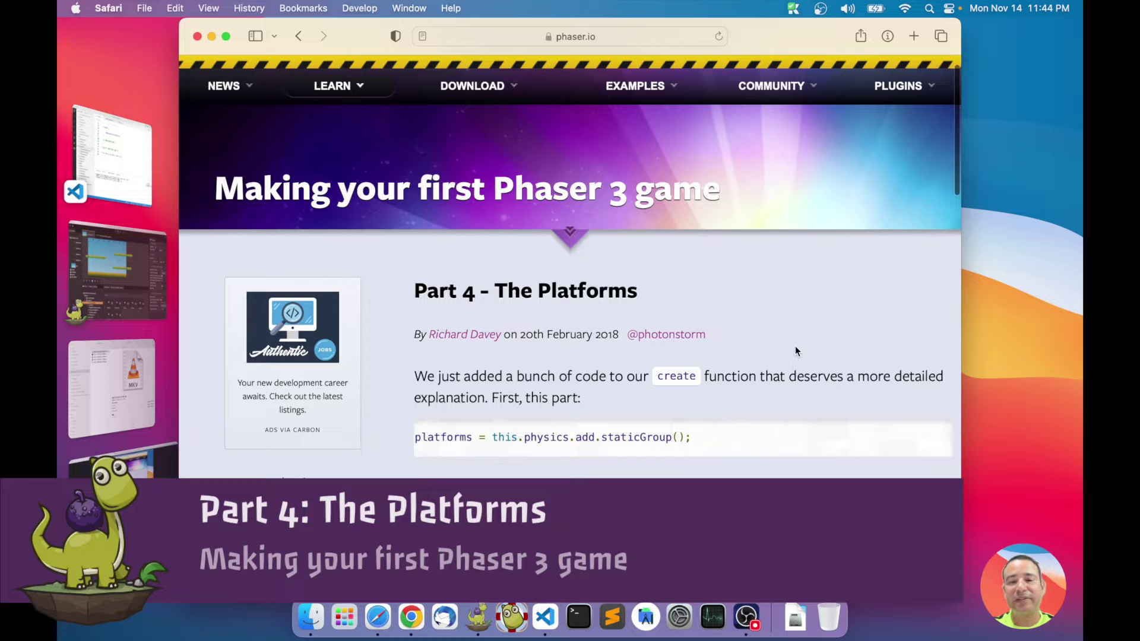
scroll(801, 383, down, 4)
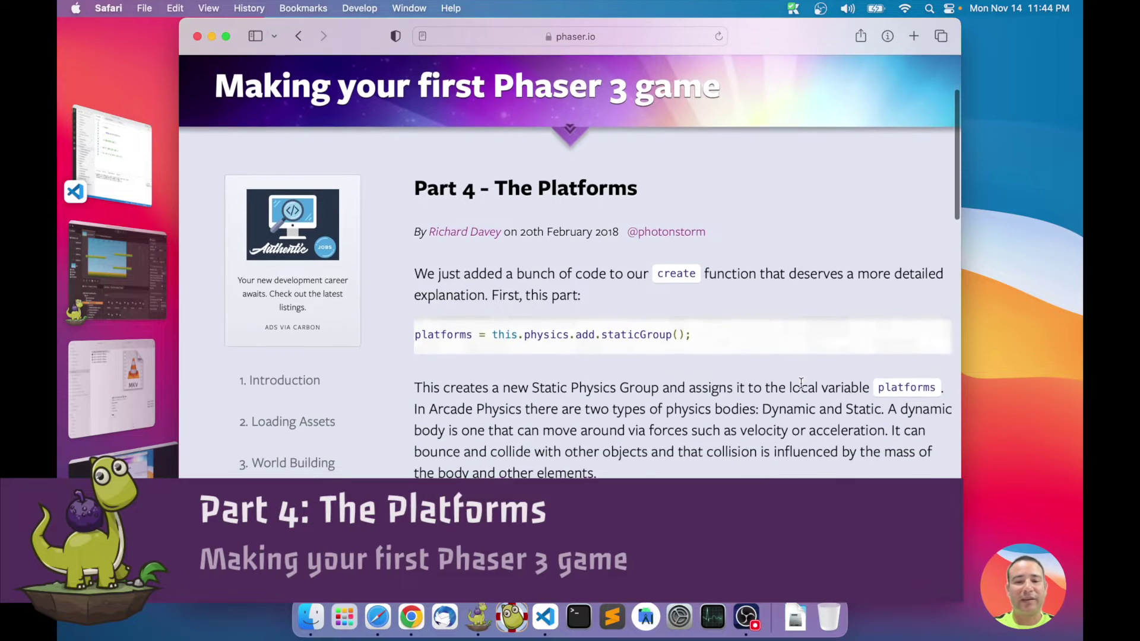
scroll(801, 382, up, 1)
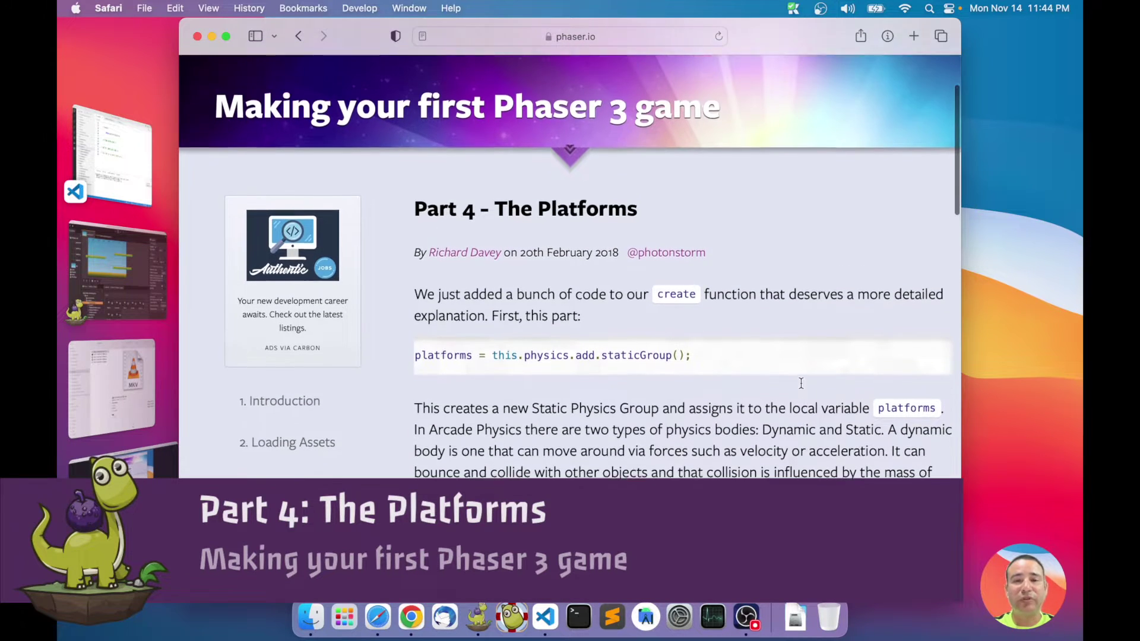
scroll(801, 384, down, 2)
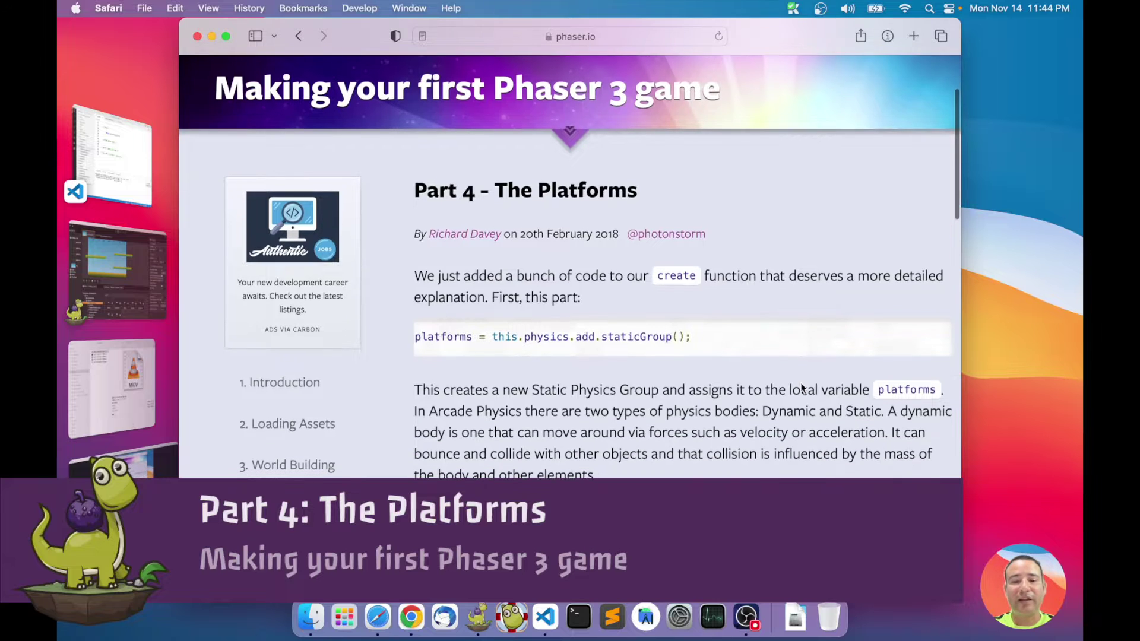
scroll(800, 383, down, 3)
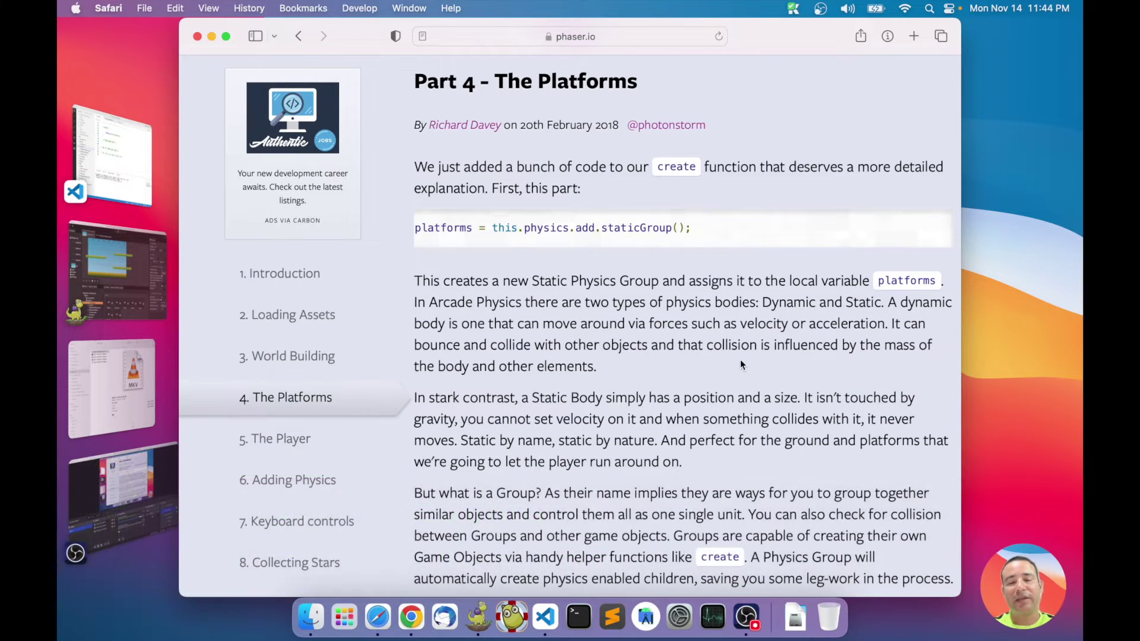
scroll(738, 361, up, 1)
scroll(739, 361, up, 1)
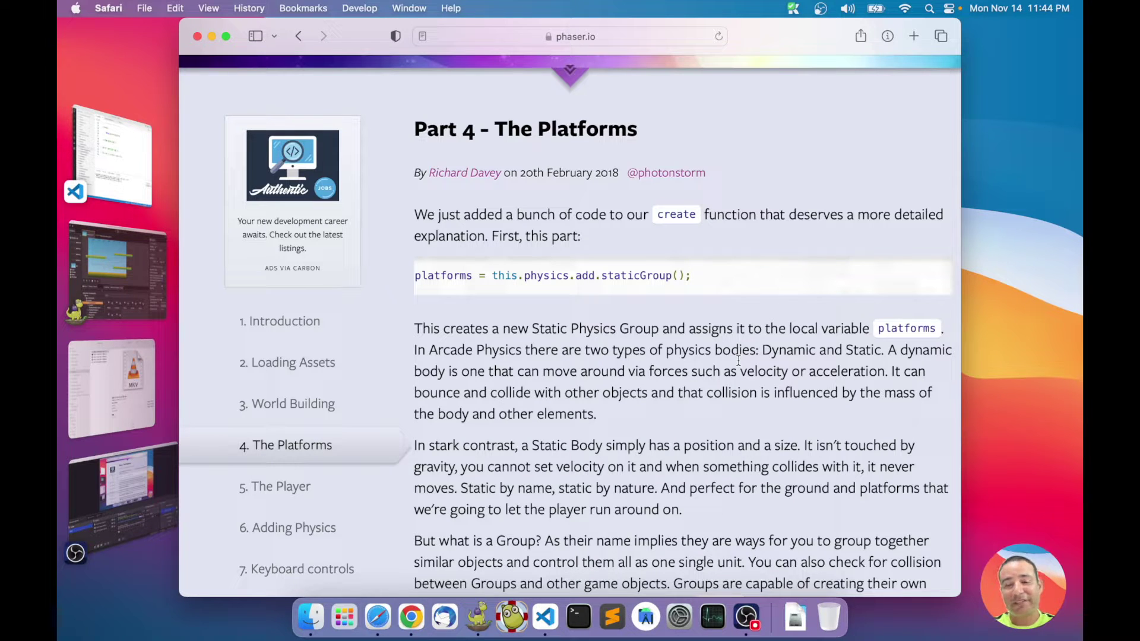
scroll(677, 351, up, 1)
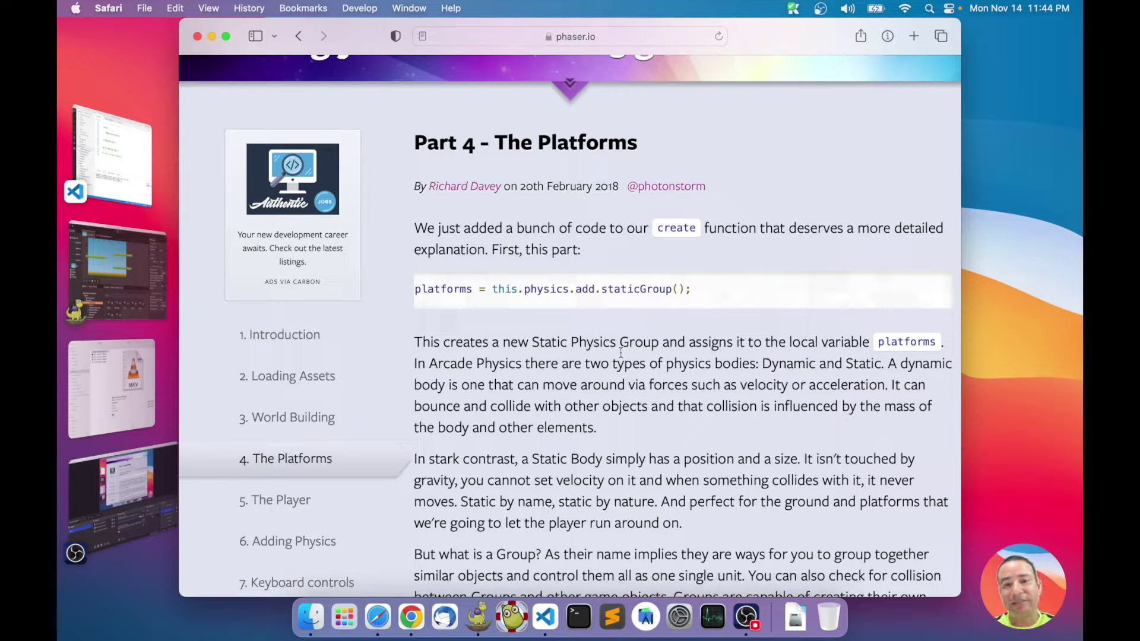
scroll(620, 353, down, 1)
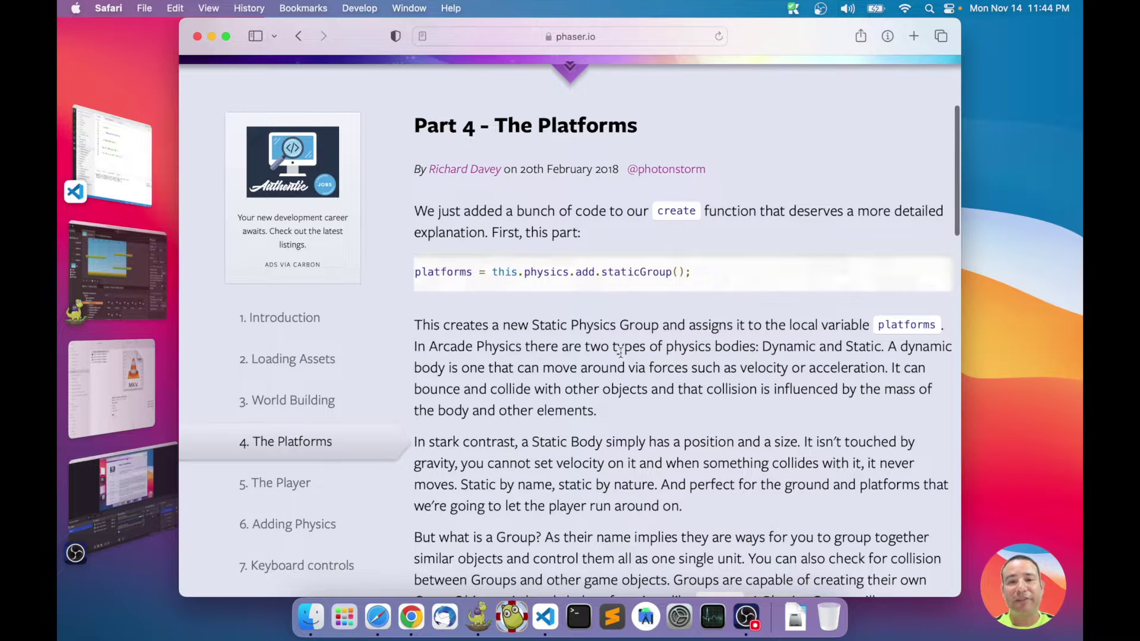
scroll(620, 352, down, 1)
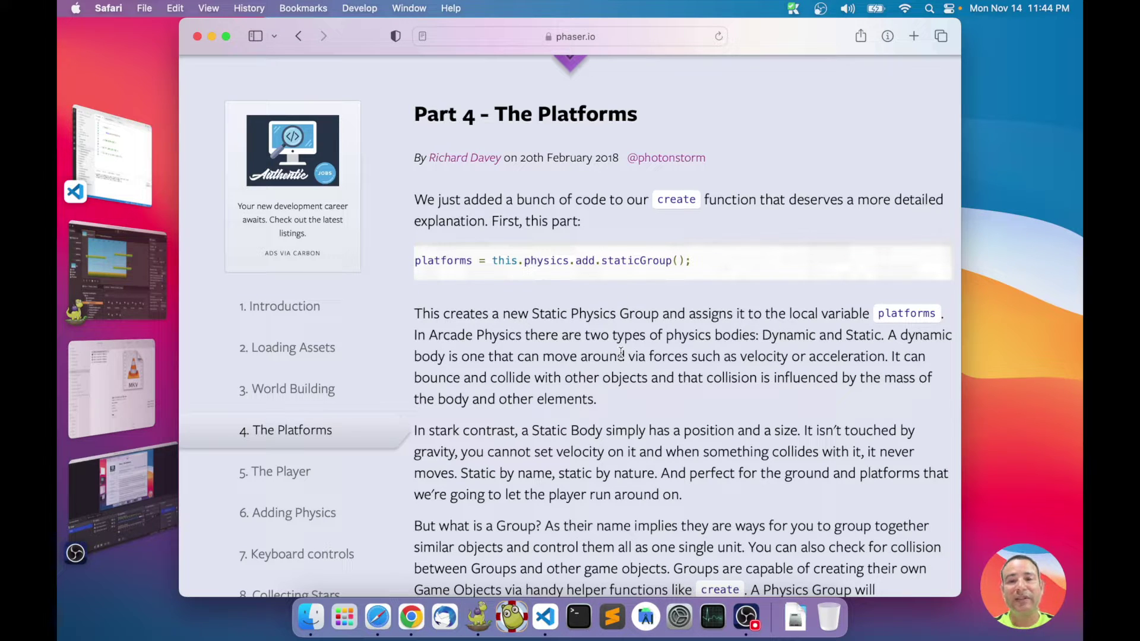
scroll(621, 353, down, 1)
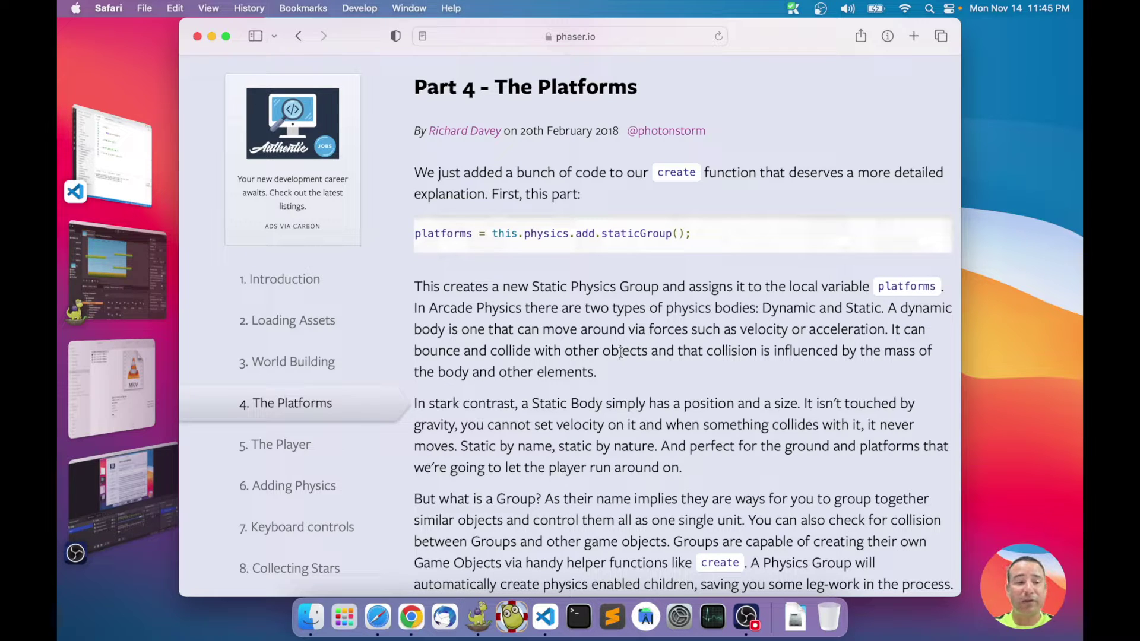
click(119, 290)
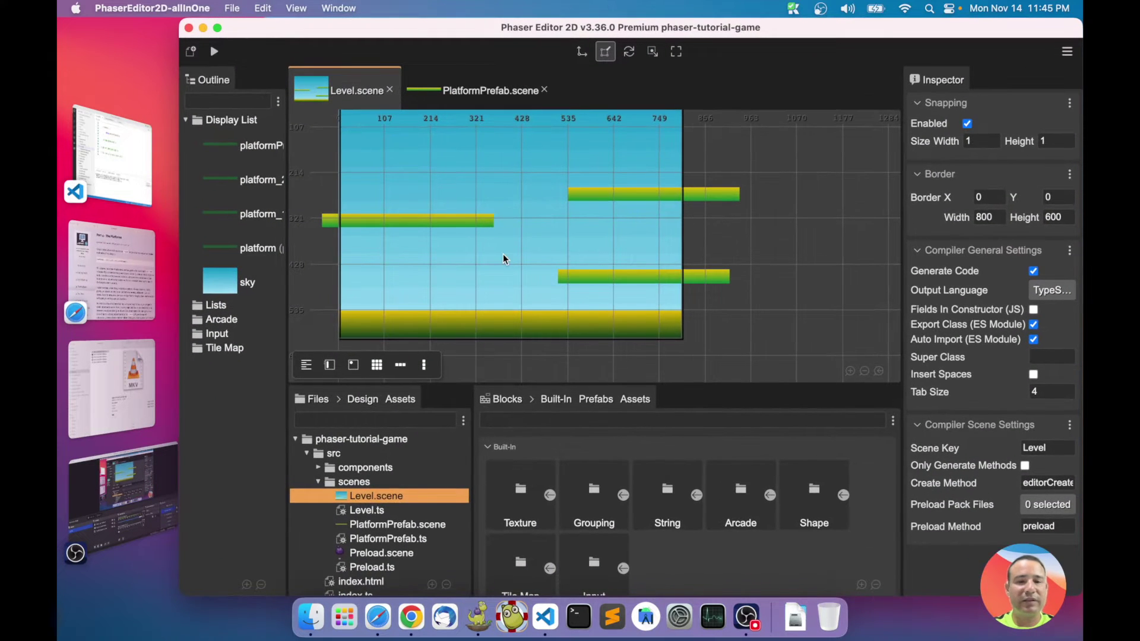
click(594, 195)
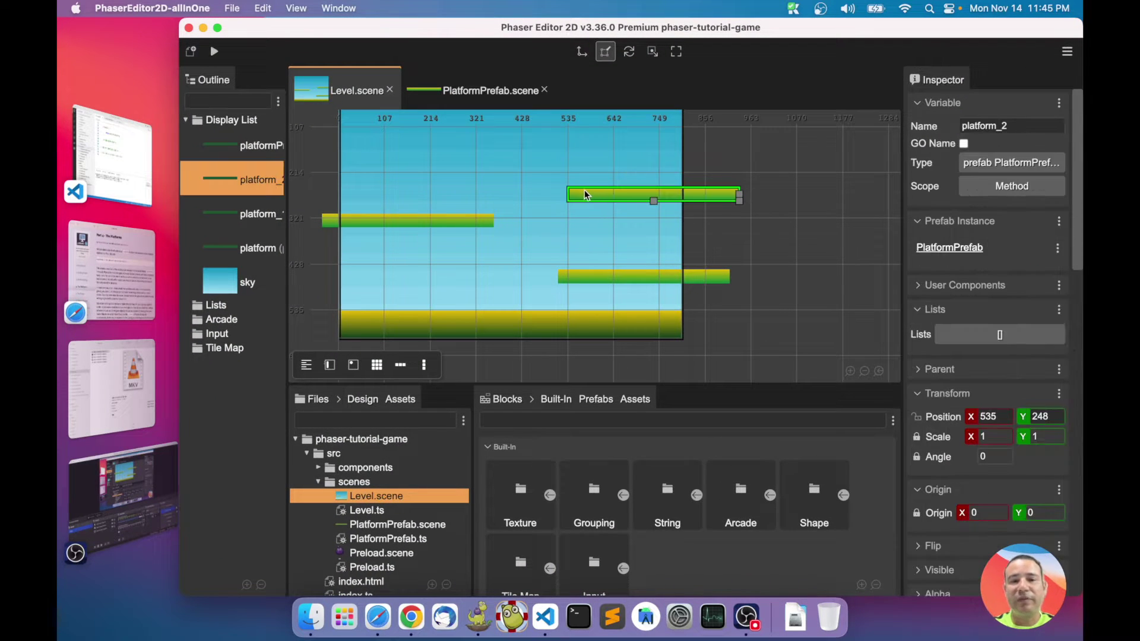
- Check the PlatformPrefab scene's enabled STATIC_BODY Arcade Physics Body
click(487, 94)
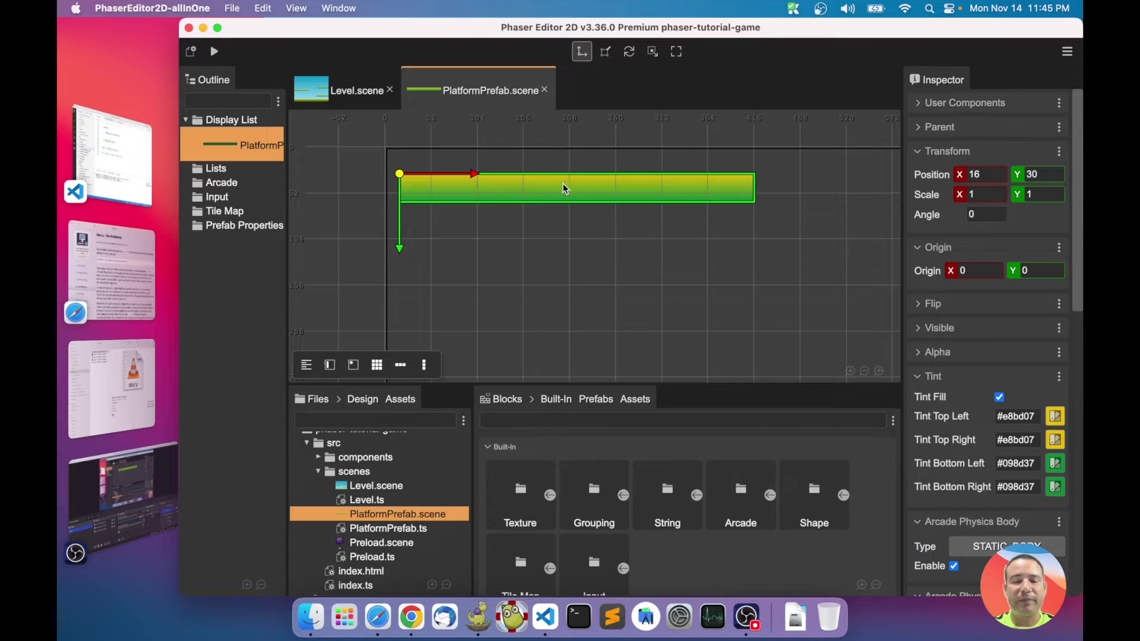
scroll(533, 193, up, 2)
scroll(533, 194, down, 2)
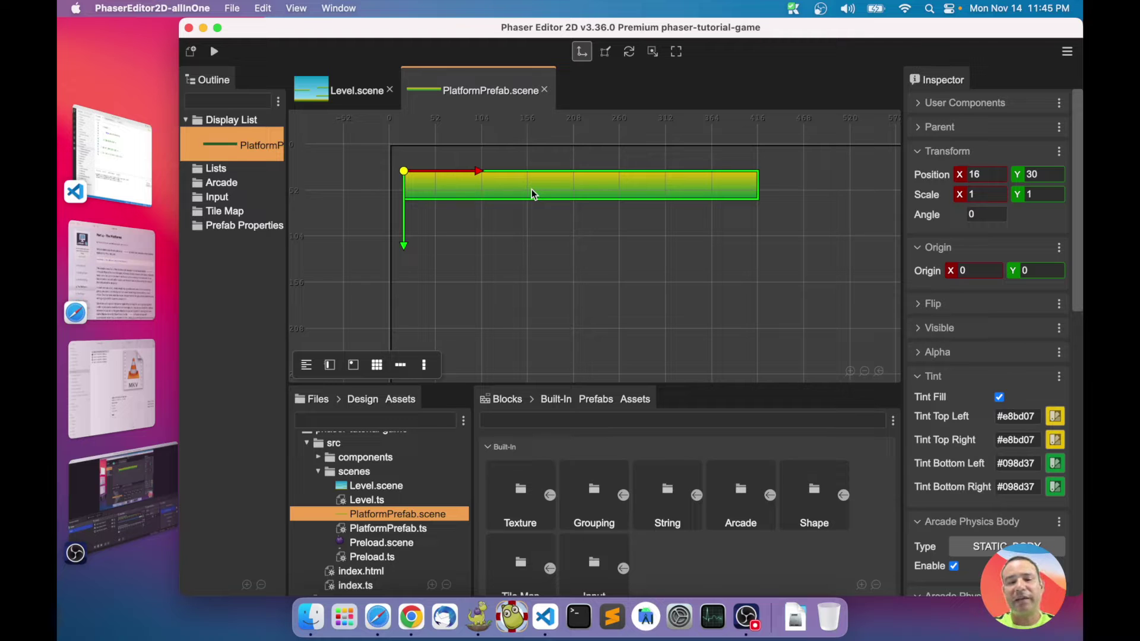
scroll(978, 433, down, 5)
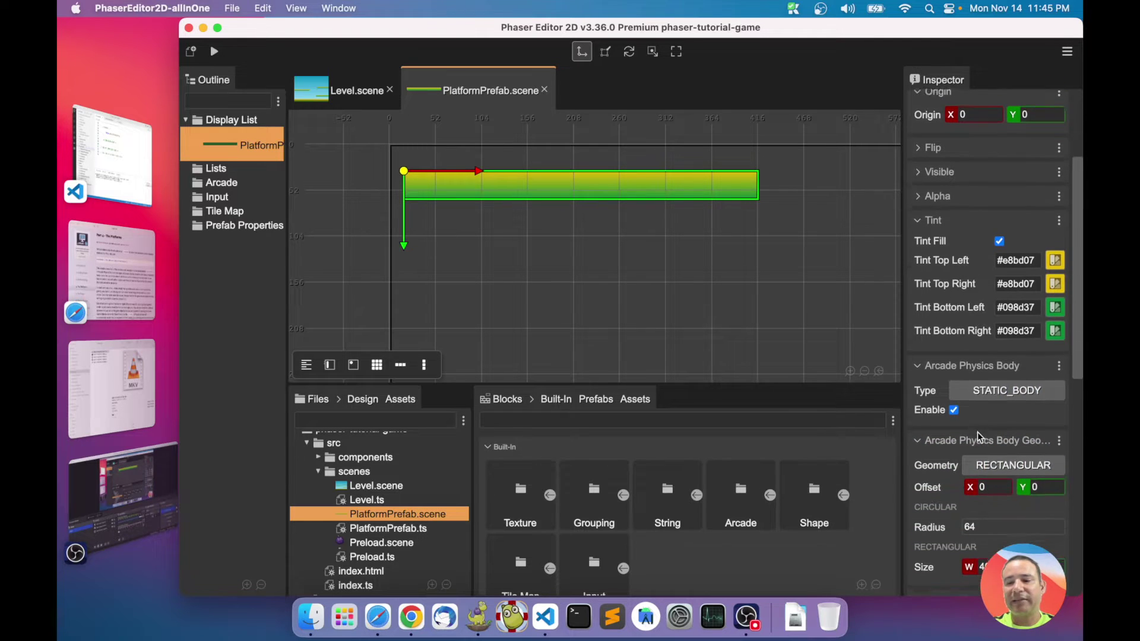
scroll(978, 436, down, 1)
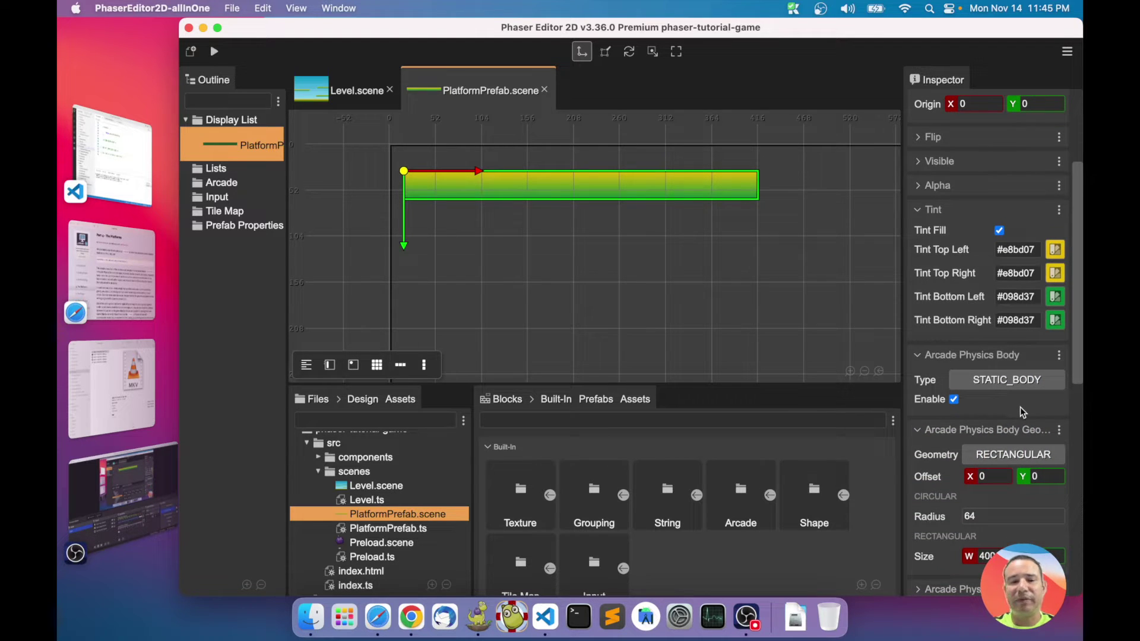
- Back in Level.scene, inspect the left, ground, lower-right and upper-right platforms
click(328, 102)
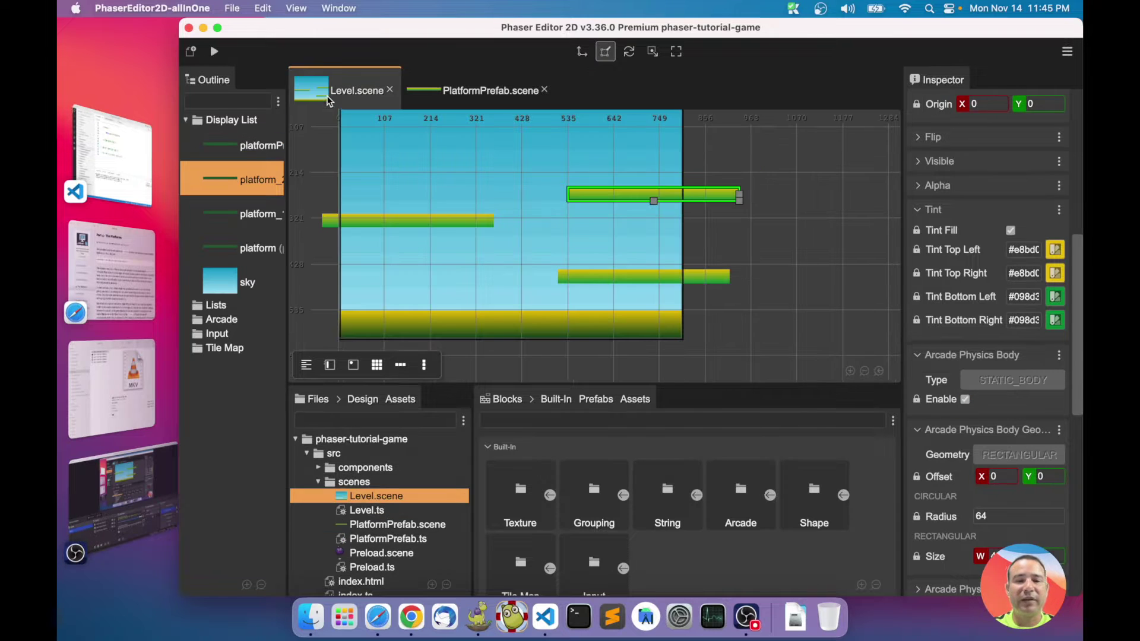
click(457, 224)
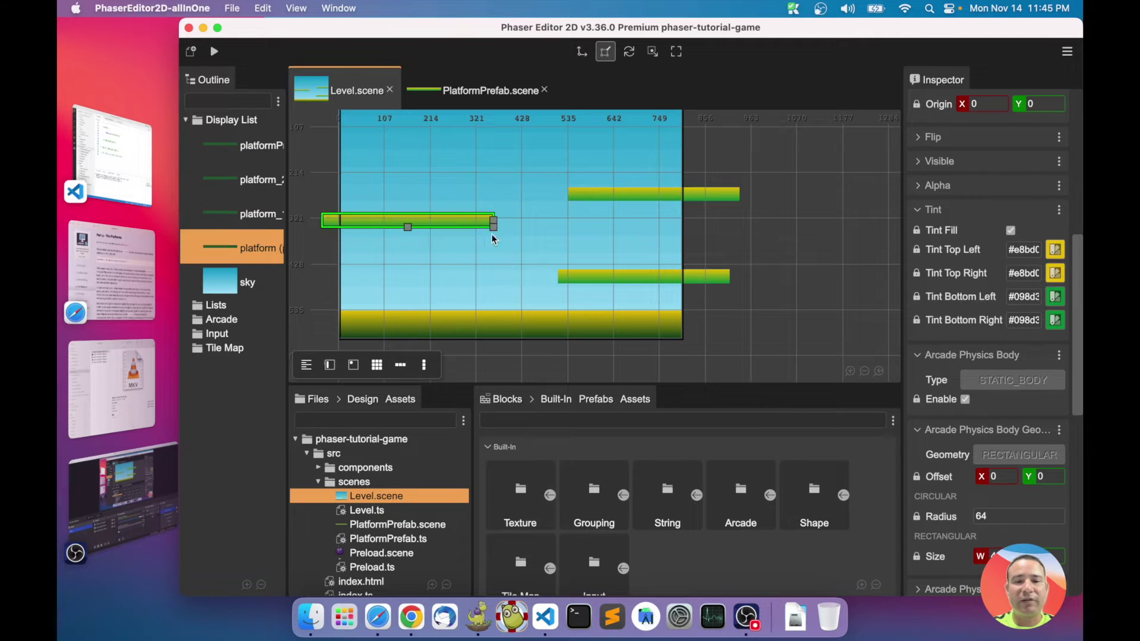
click(531, 332)
click(605, 275)
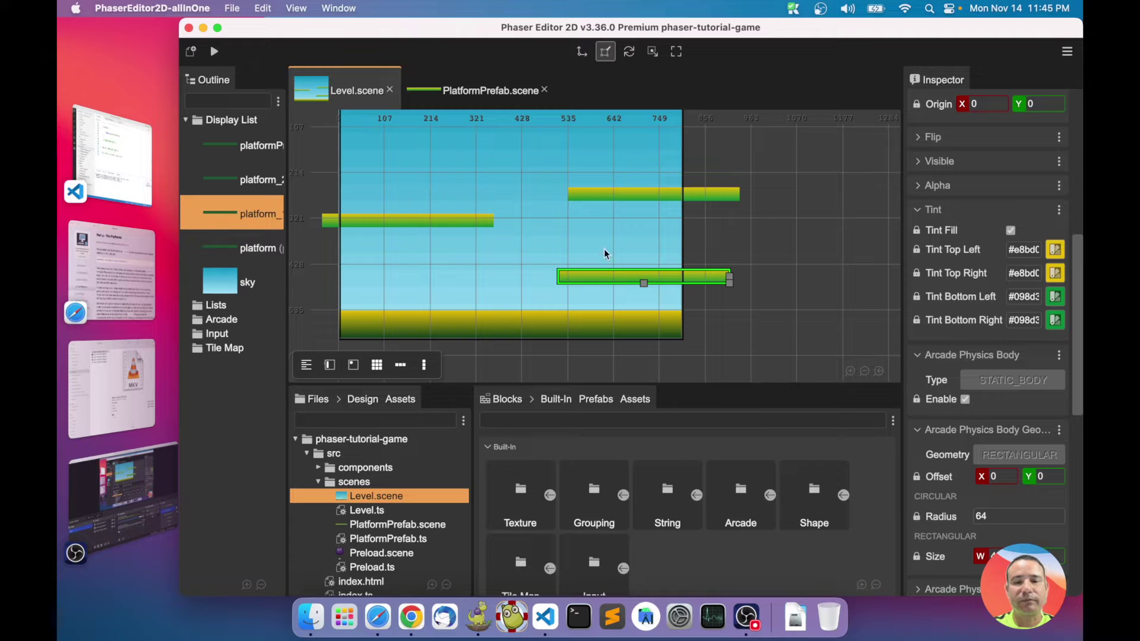
click(610, 198)
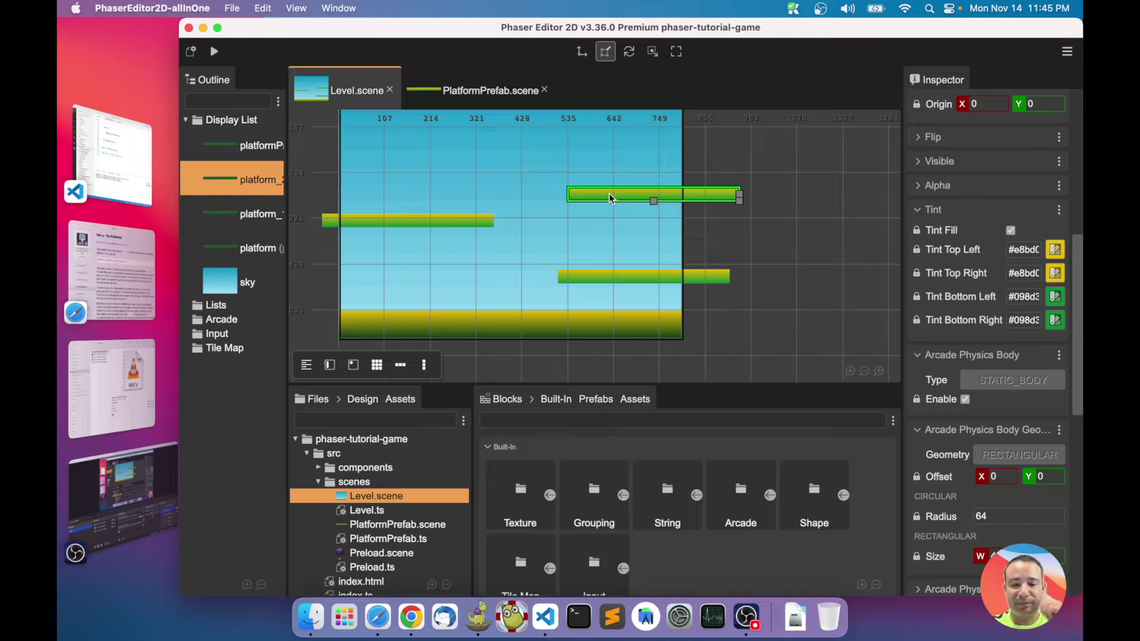
- Read the staticGroup explanation in the phaser.io tutorial's part 4, The Platforms, then return to the editor
click(377, 617)
scroll(683, 344, down, 5)
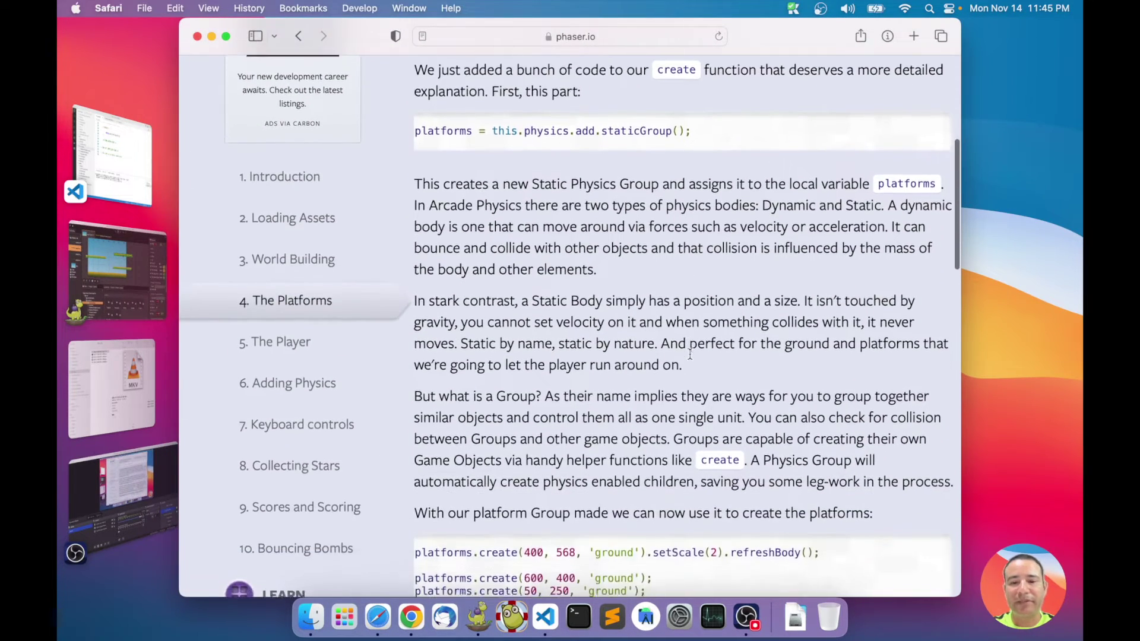
scroll(689, 354, down, 1)
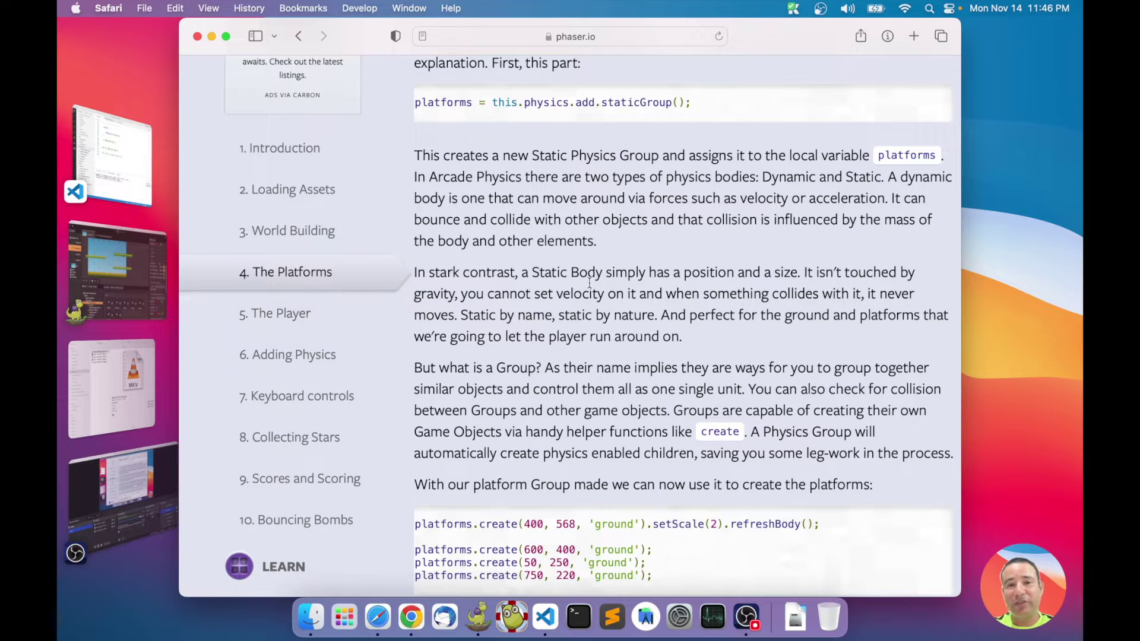
click(118, 262)
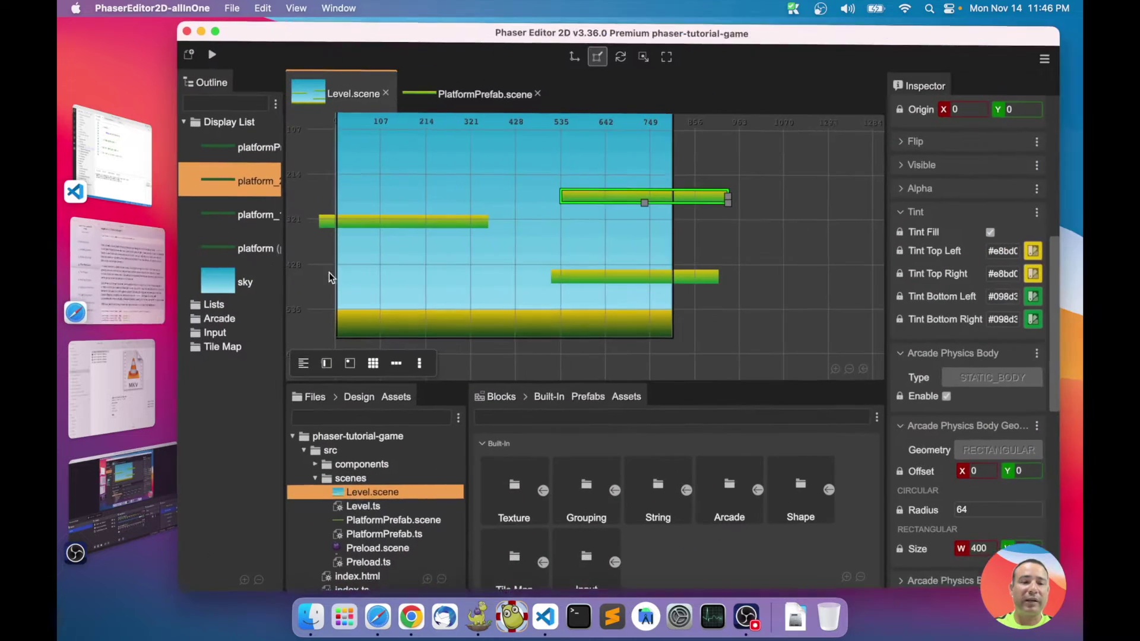
- Select all four platform instances in the Outline
click(245, 248)
shift+click(254, 215)
shift+click(256, 178)
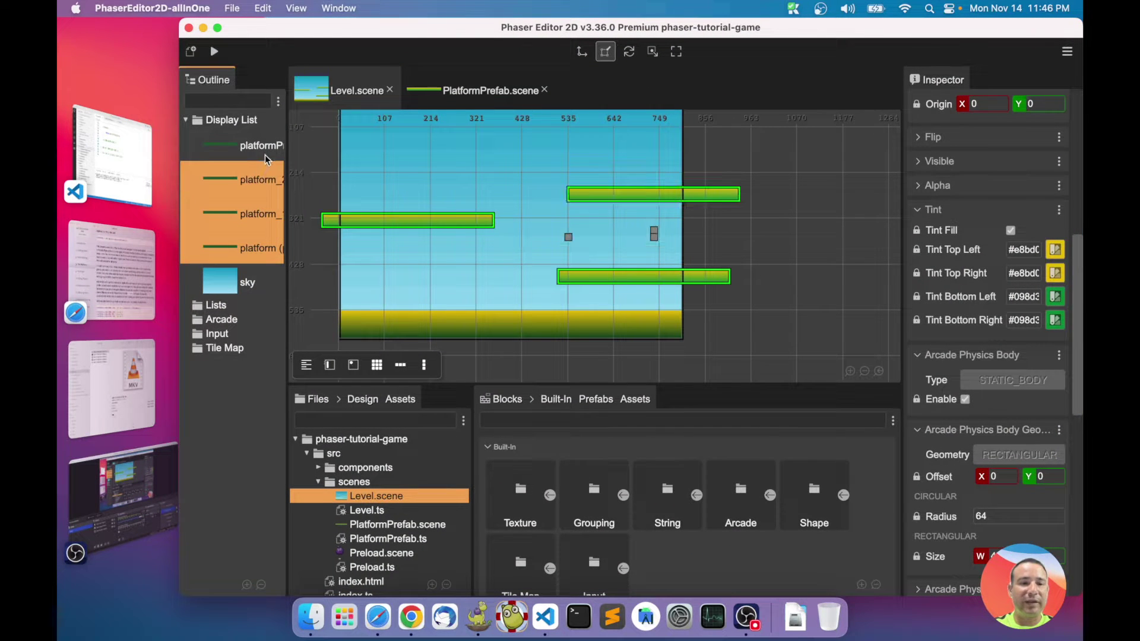
shift+click(269, 148)
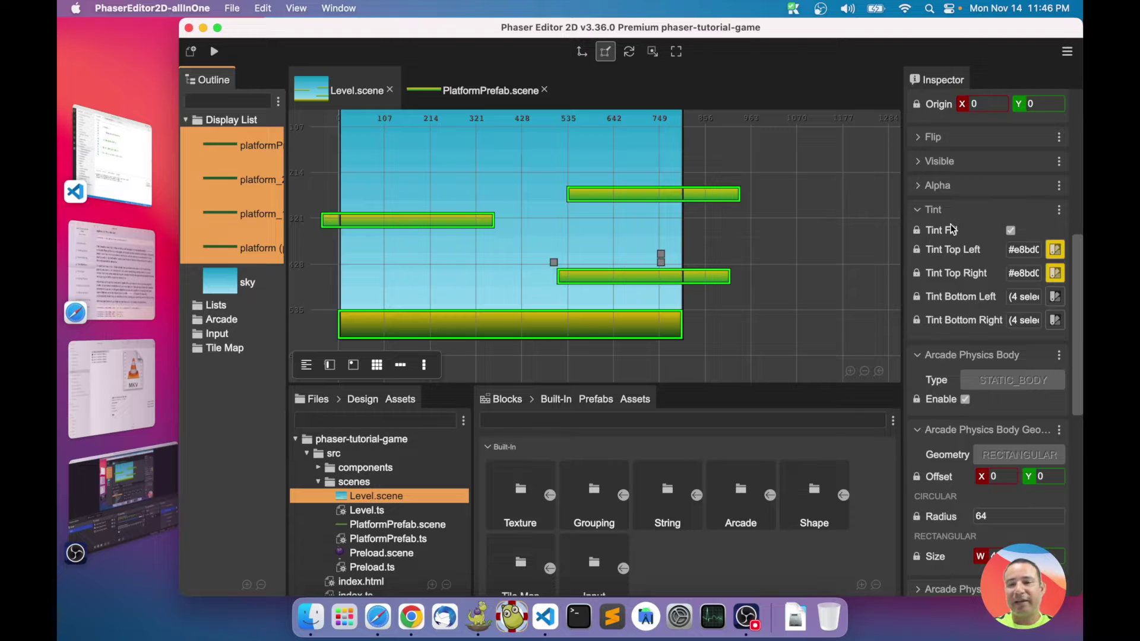
scroll(946, 214, up, 10)
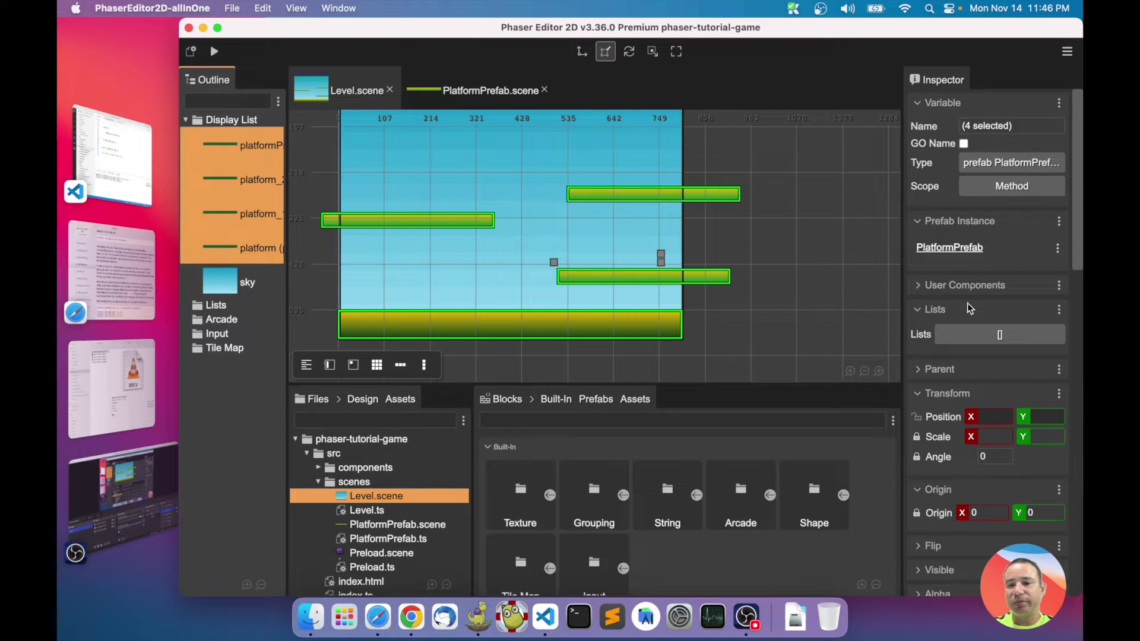
- Add the selected platforms to a new list named 'platforms' and show the scene's lists
click(982, 340)
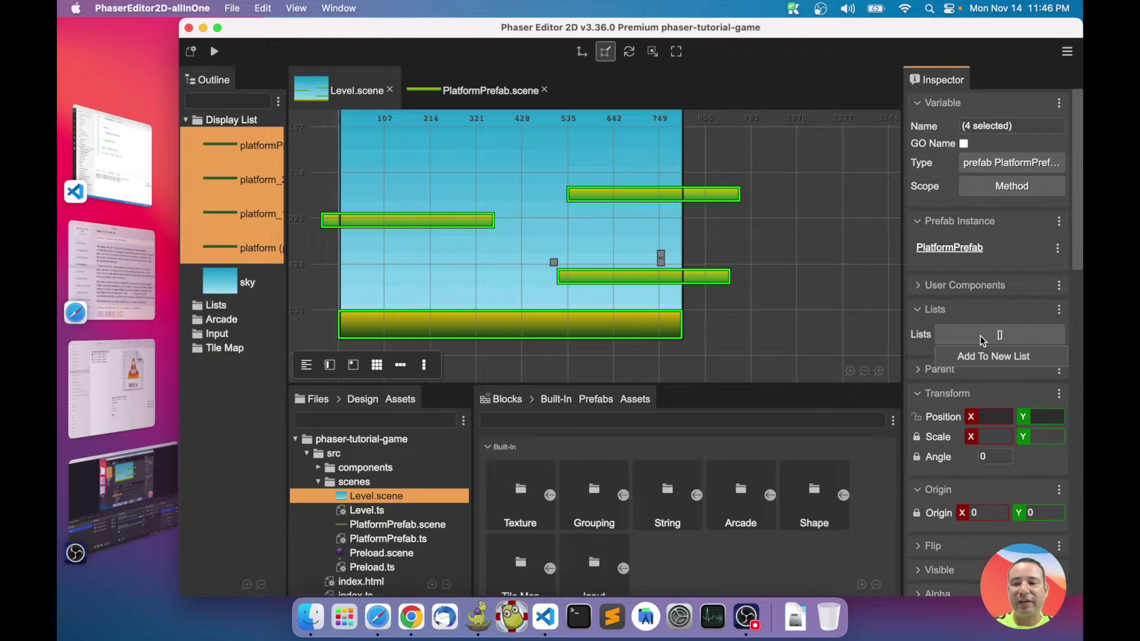
click(999, 358)
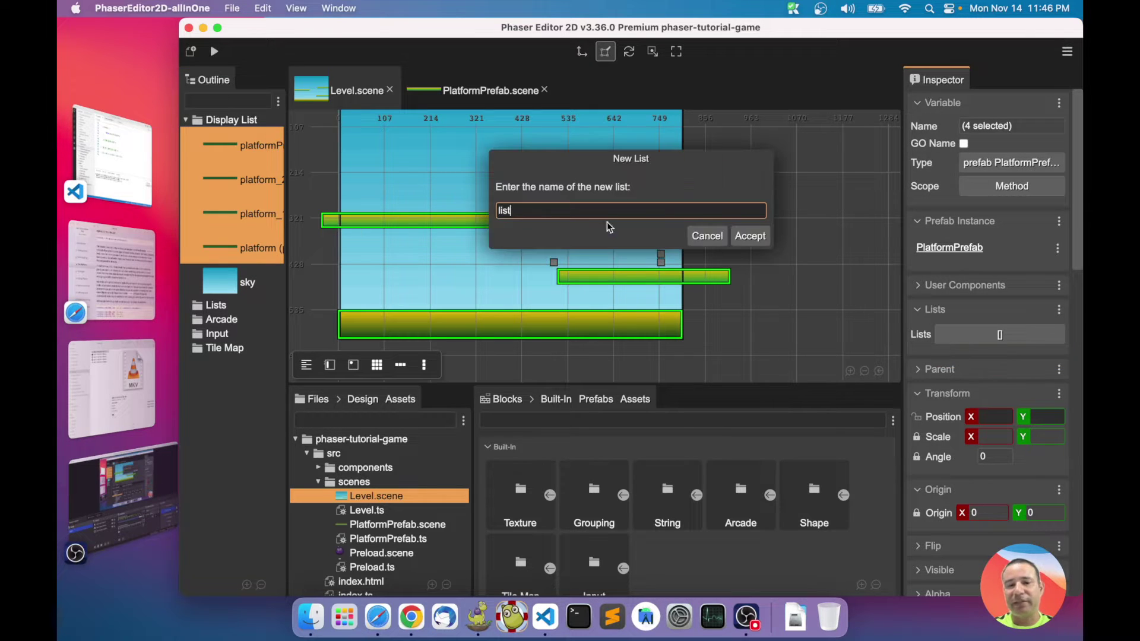
drag(533, 208, 483, 211)
text(platforms)
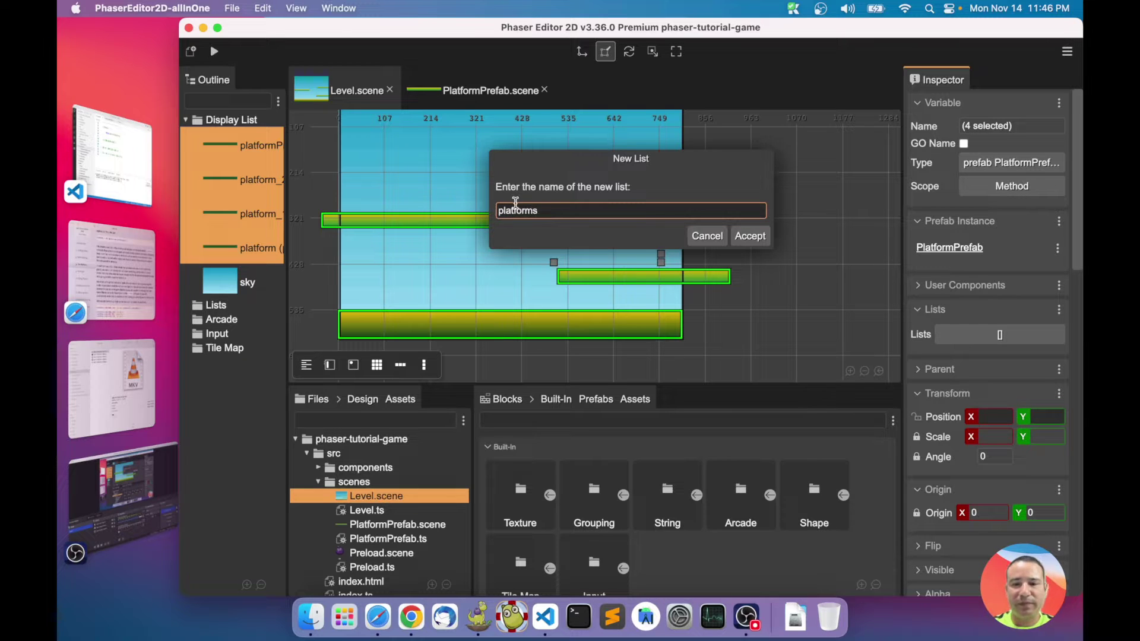
click(757, 238)
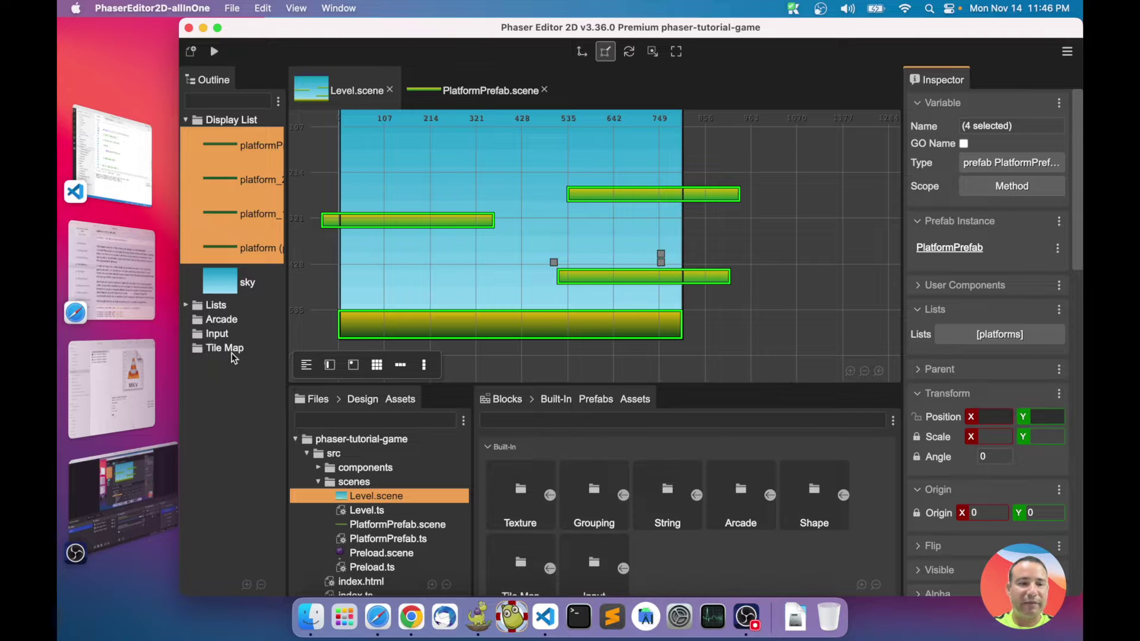
click(186, 305)
- Review the platforms list in the Outline, then select the sky image
click(235, 320)
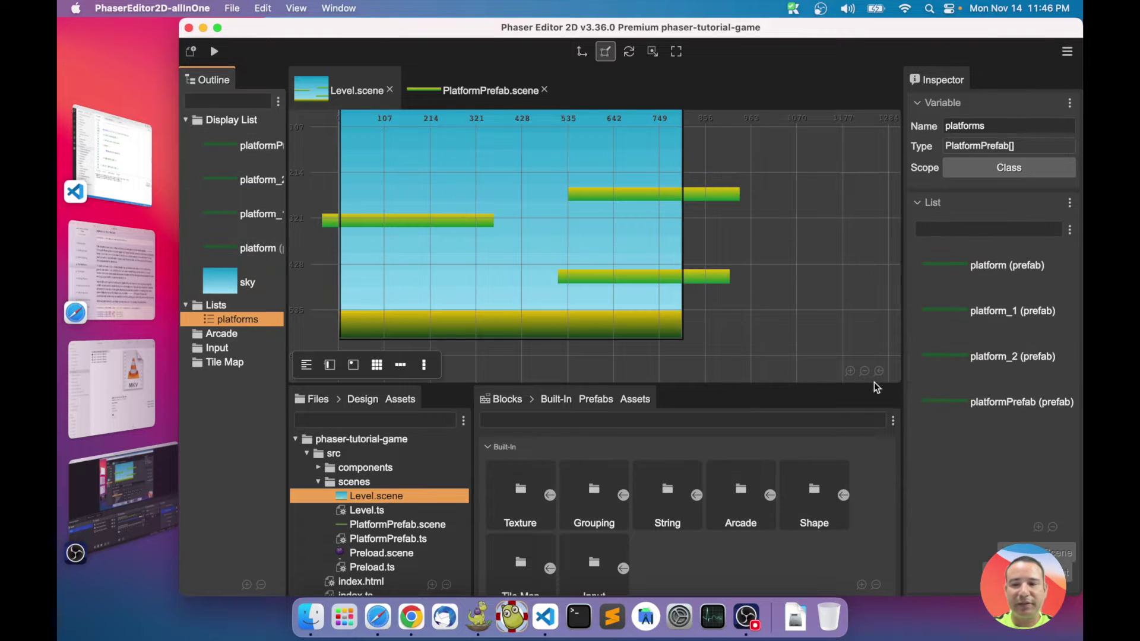
scroll(539, 236, down, 2)
click(538, 236)
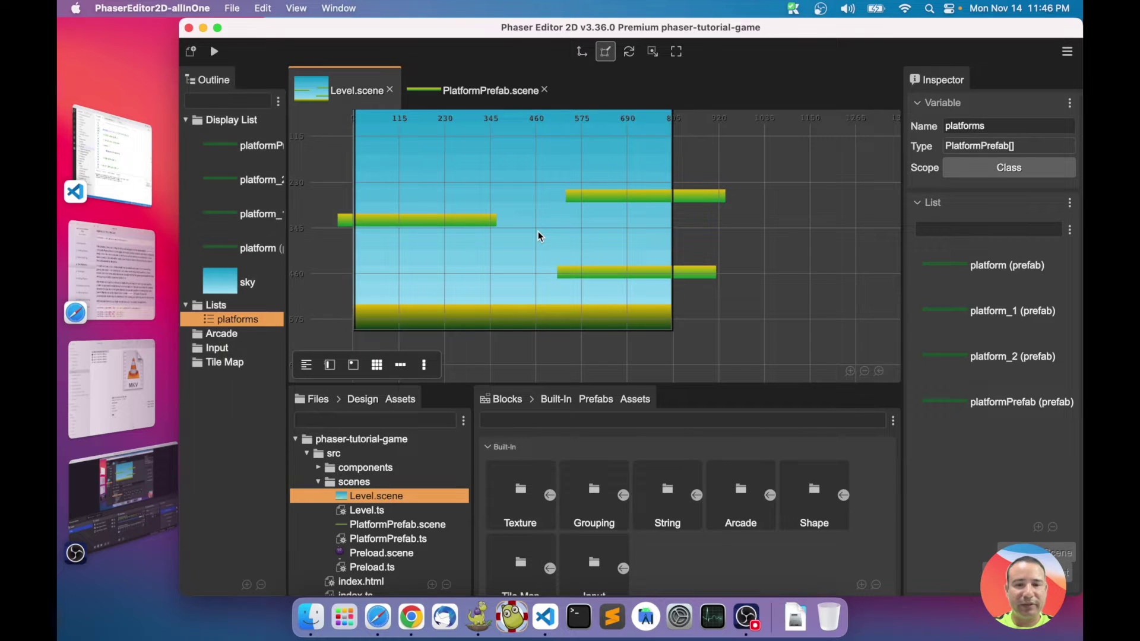
- Check Level.ts lines 47–49 assigning the platforms array to this.platforms, then reselect the list
key(q)
scroll(601, 393, down, 10)
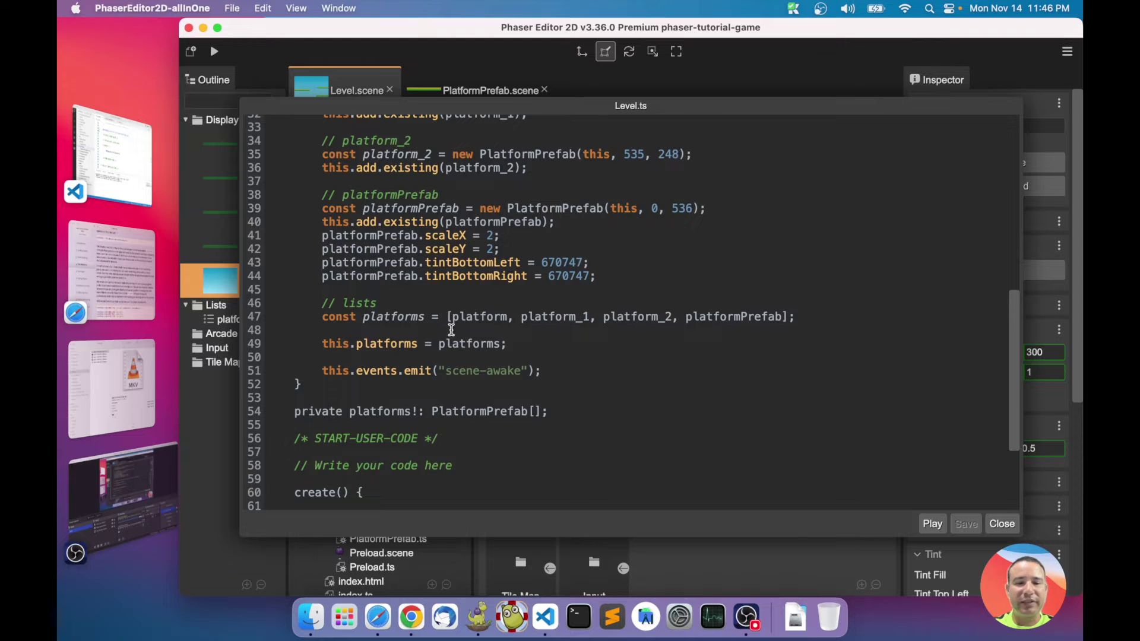
drag(447, 317, 809, 321)
click(809, 320)
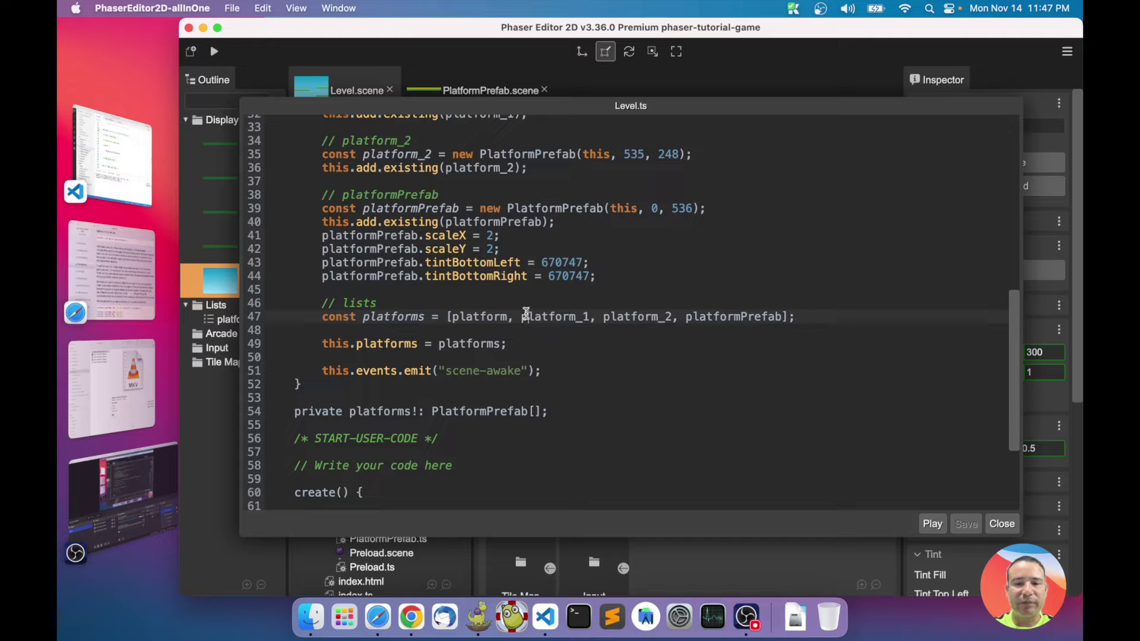
click(504, 345)
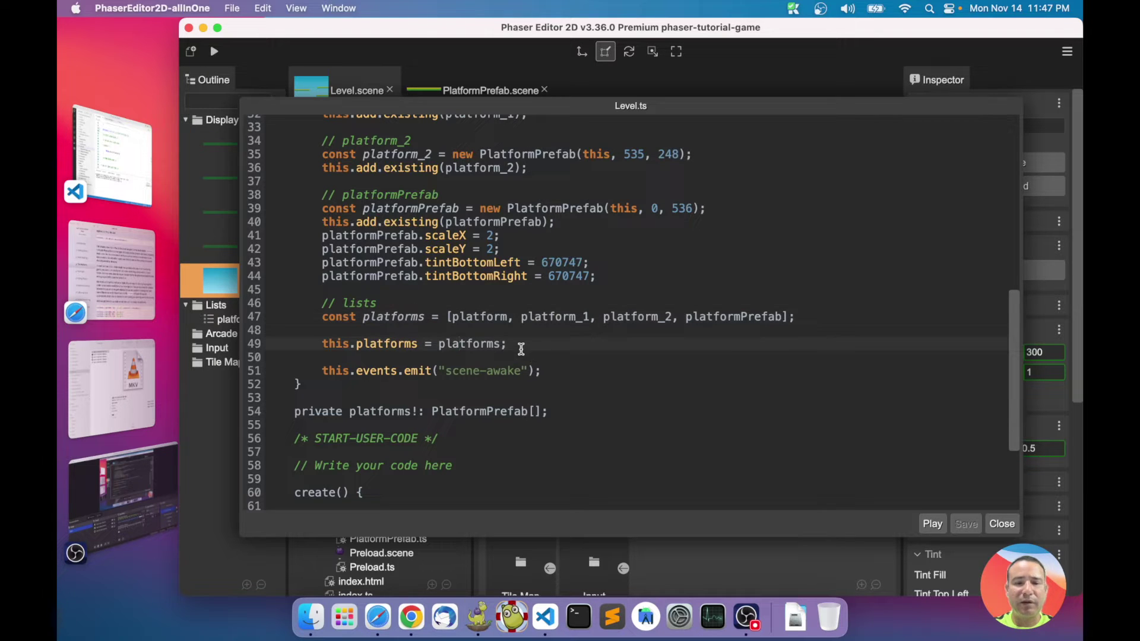
drag(520, 345, 313, 344)
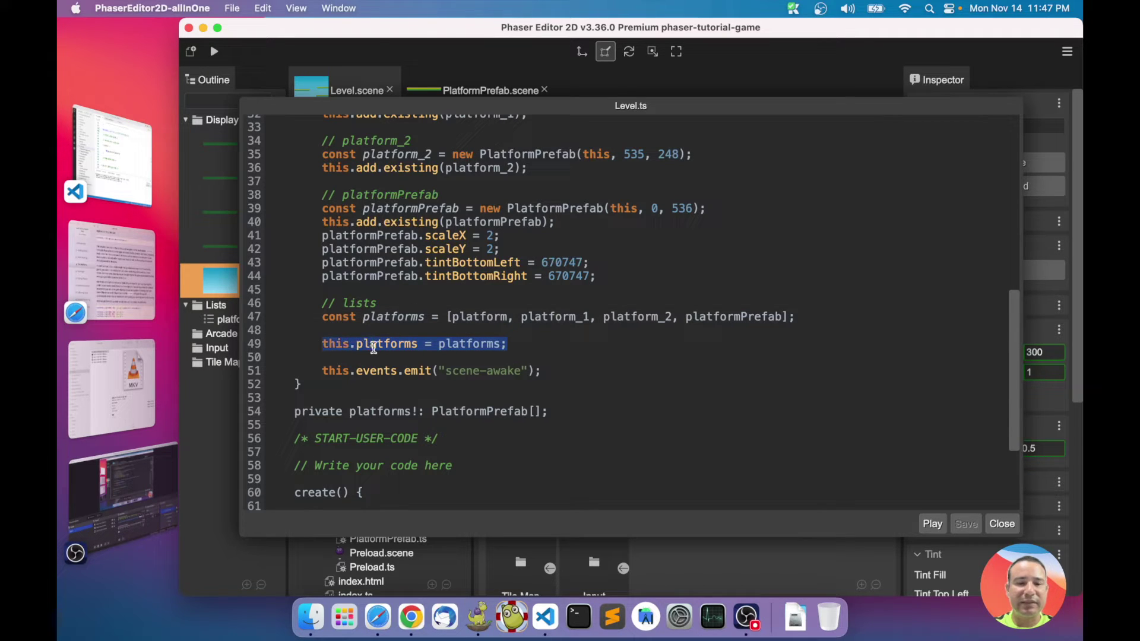
click(371, 345)
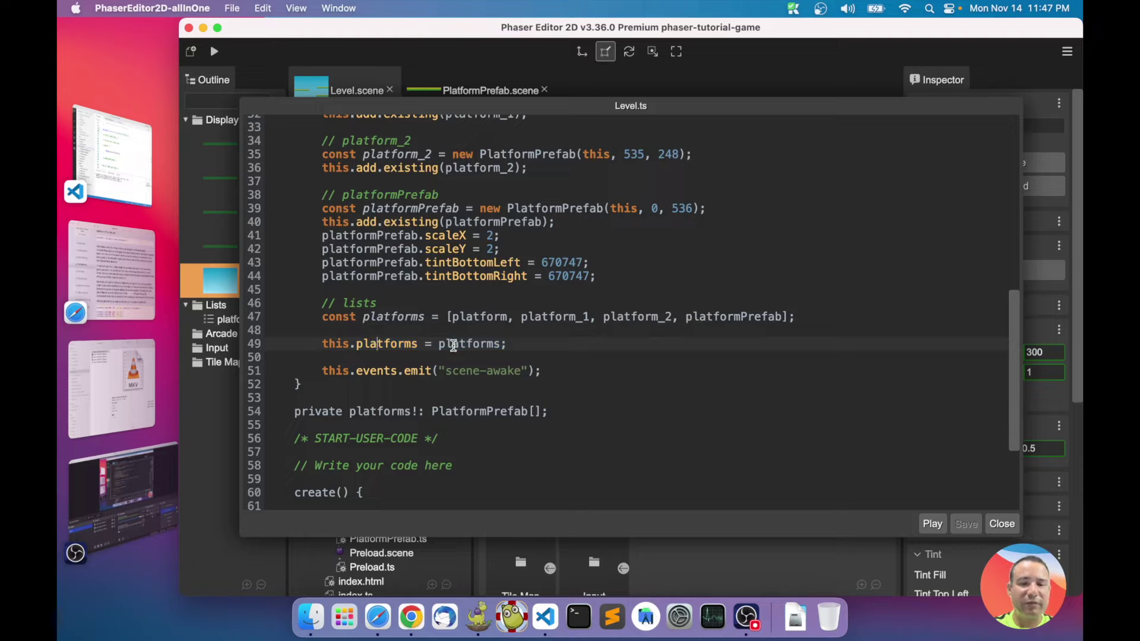
key(Escape)
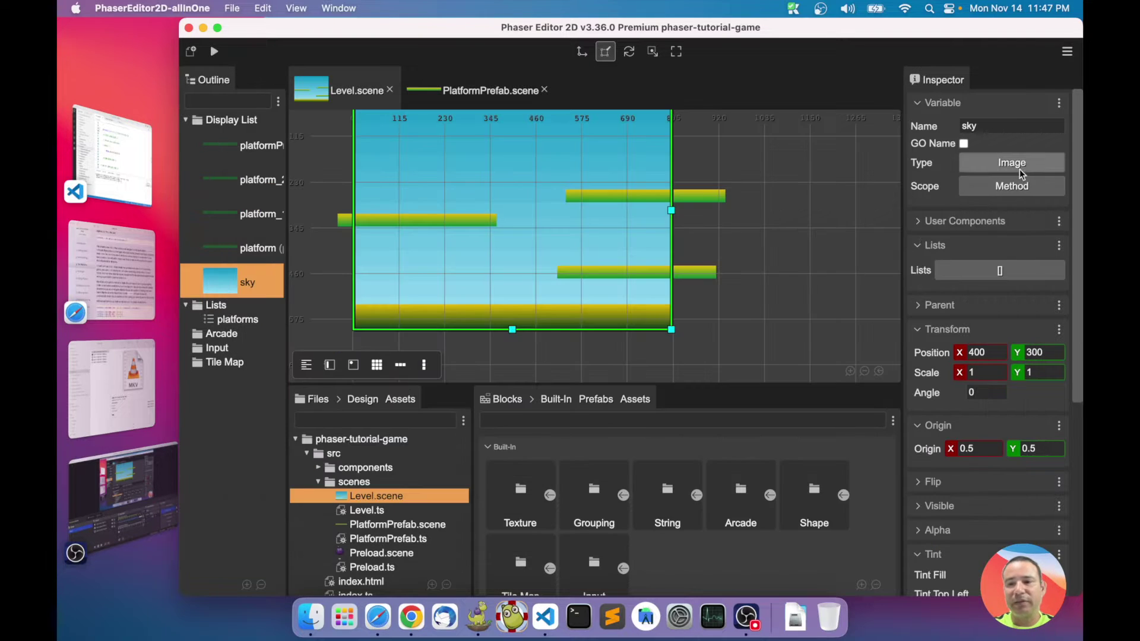
click(231, 321)
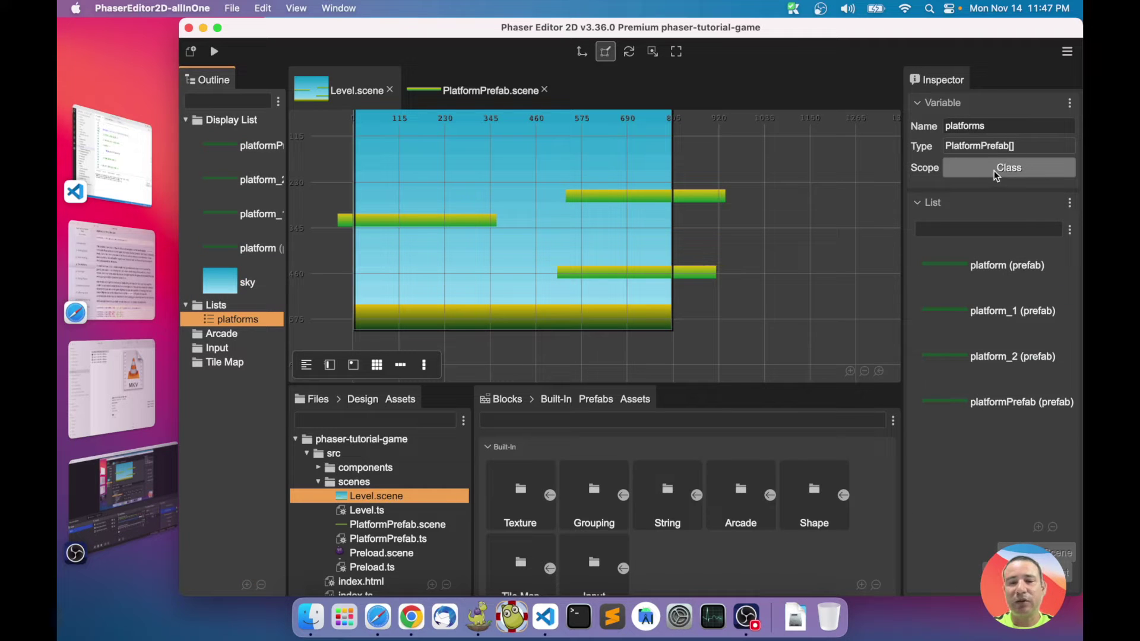